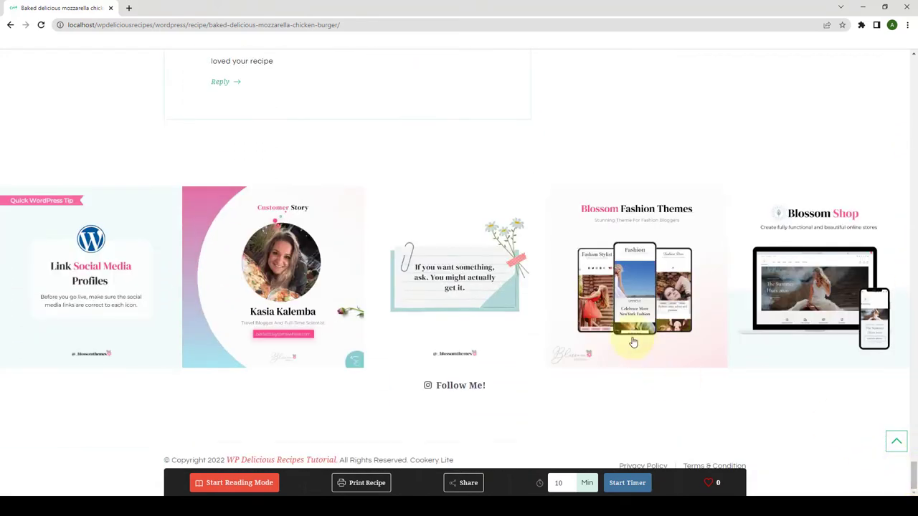
Scroll through the Baked delicious mozzarella chicken Burger recipe page and return to the top.
{"action": "left_click_drag", "start_coordinate": [913, 253], "coordinate": [914, 479]}
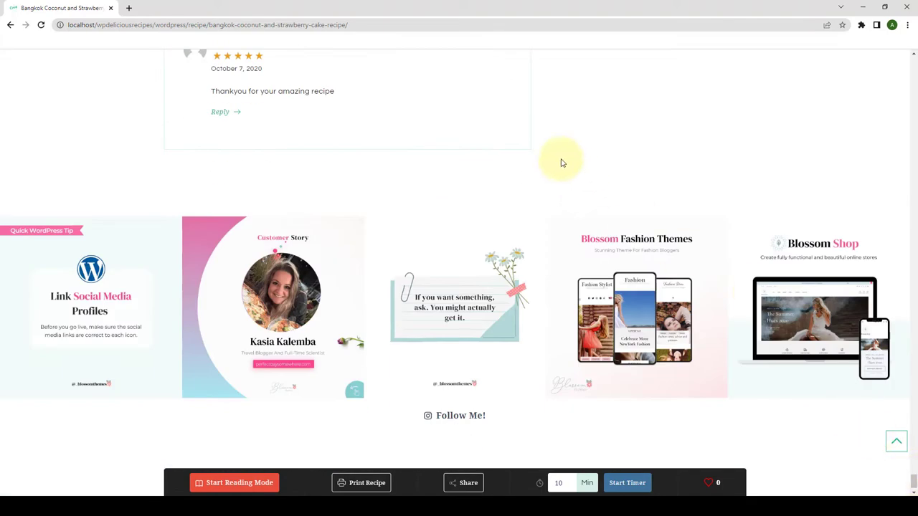
{"action": "scroll", "coordinate": [563, 165], "scroll_direction": "down", "scroll_amount": 5}
{"action": "scroll", "coordinate": [563, 171], "scroll_direction": "down", "scroll_amount": 1}
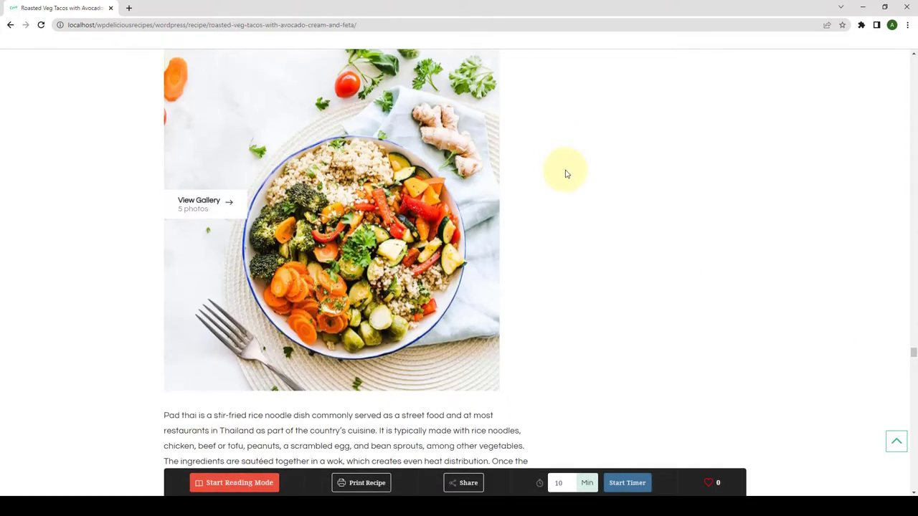
{"action": "left_click", "coordinate": [896, 440]}
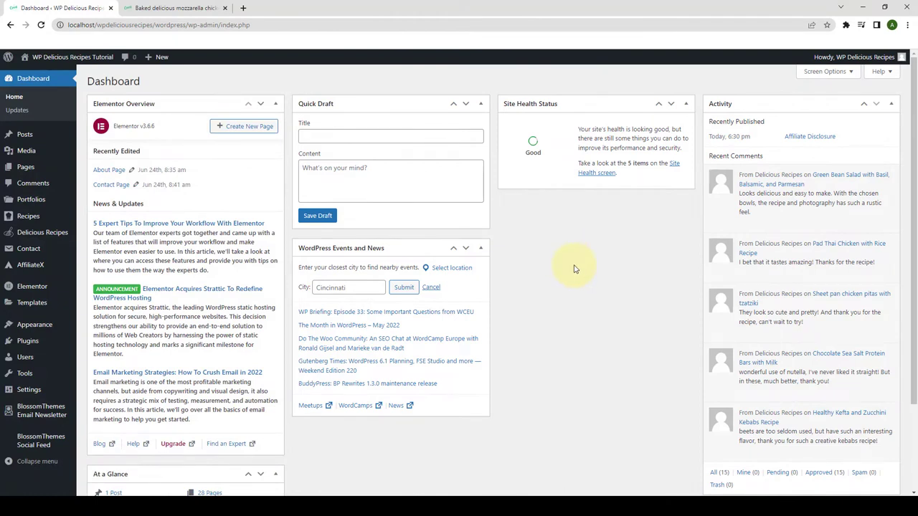
In Delicious Recipes settings, switch Autoload Recipes on, keeping 4 recipes and the Prev filter, and save.
{"action": "mouse_move", "coordinate": [43, 233]}
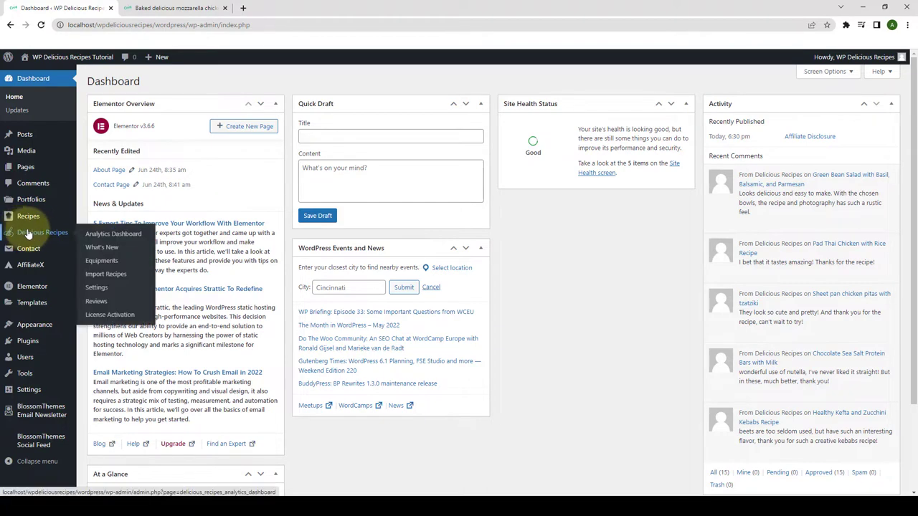
{"action": "left_click", "coordinate": [110, 287]}
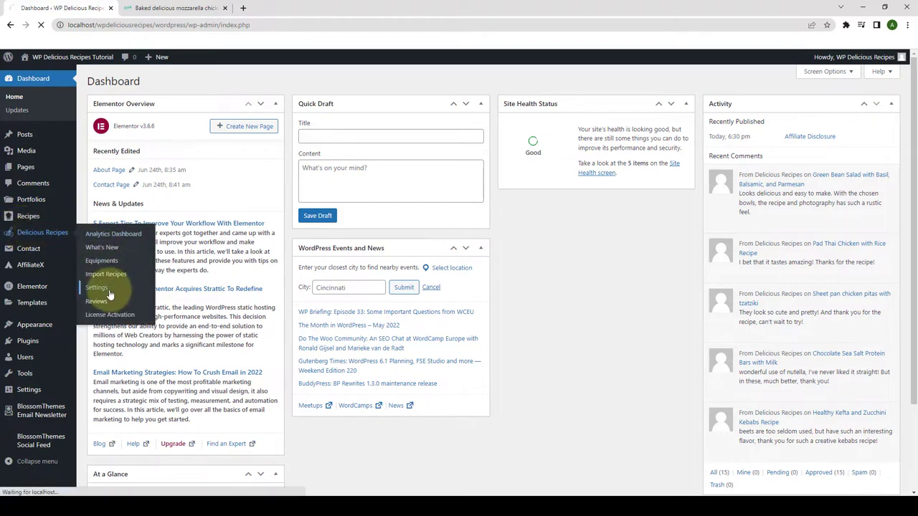
{"action": "scroll", "coordinate": [136, 244], "scroll_direction": "down", "scroll_amount": 2}
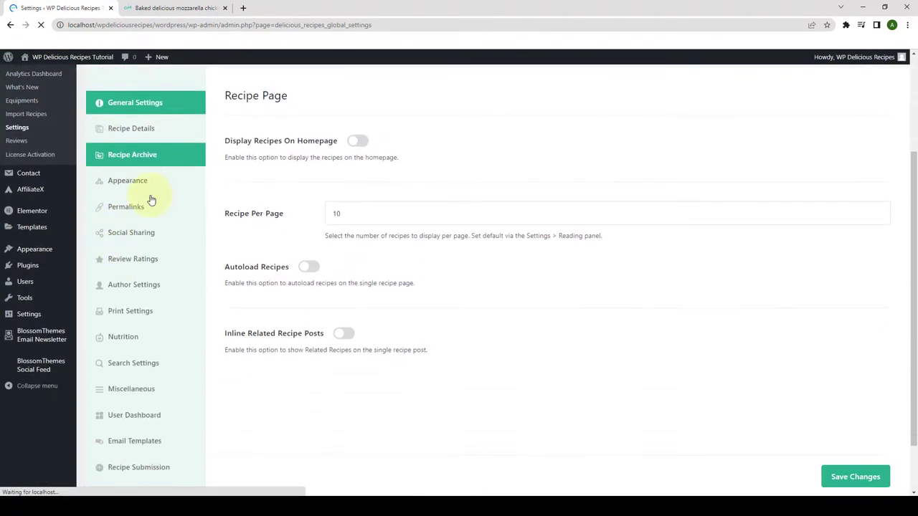
{"action": "scroll", "coordinate": [180, 118], "scroll_direction": "down", "scroll_amount": 1}
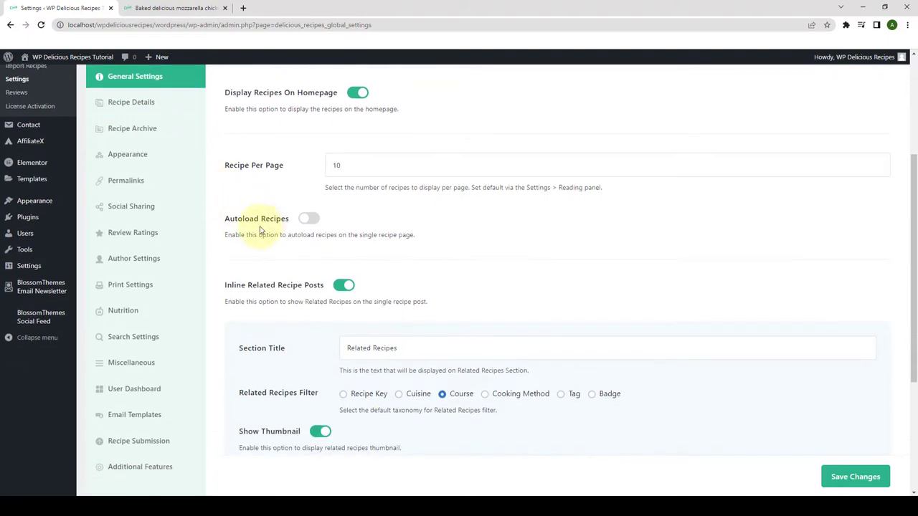
{"action": "left_click", "coordinate": [318, 222]}
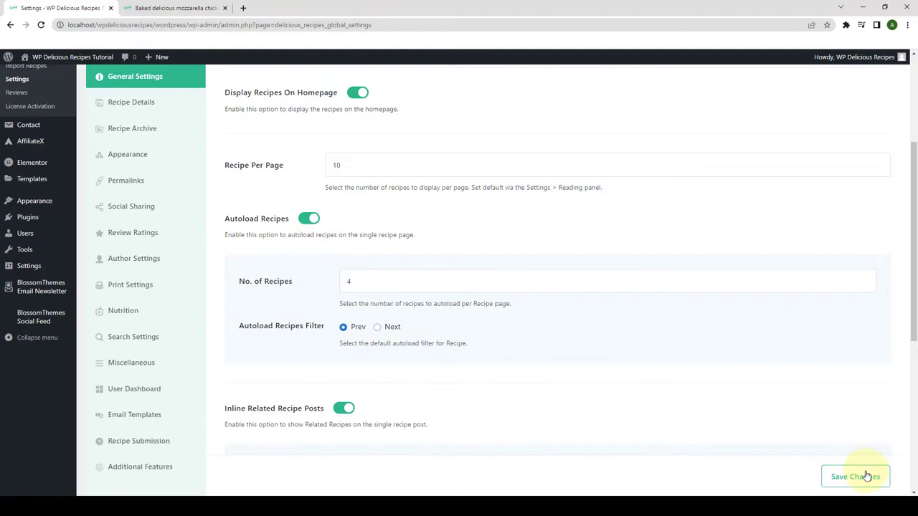
{"action": "left_click", "coordinate": [837, 475]}
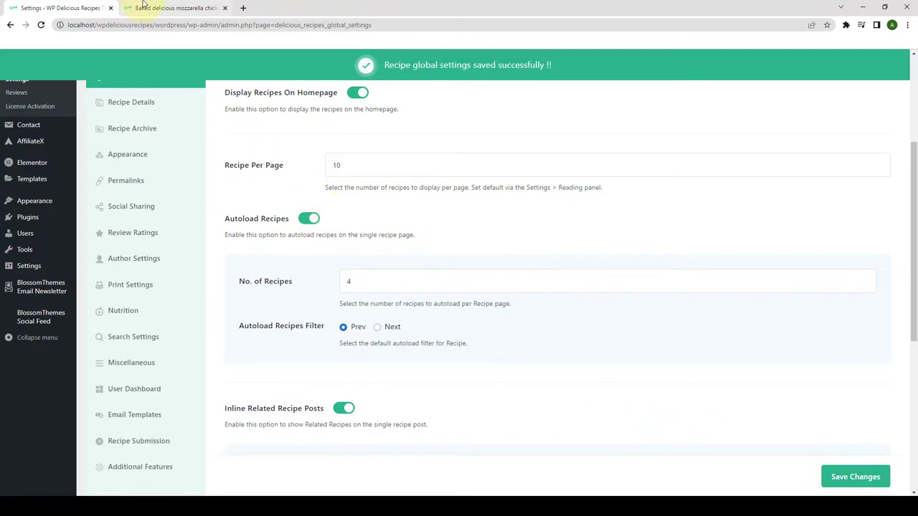
Reload the chicken burger recipe page and scroll down to test autoloading.
{"action": "left_click", "coordinate": [172, 8]}
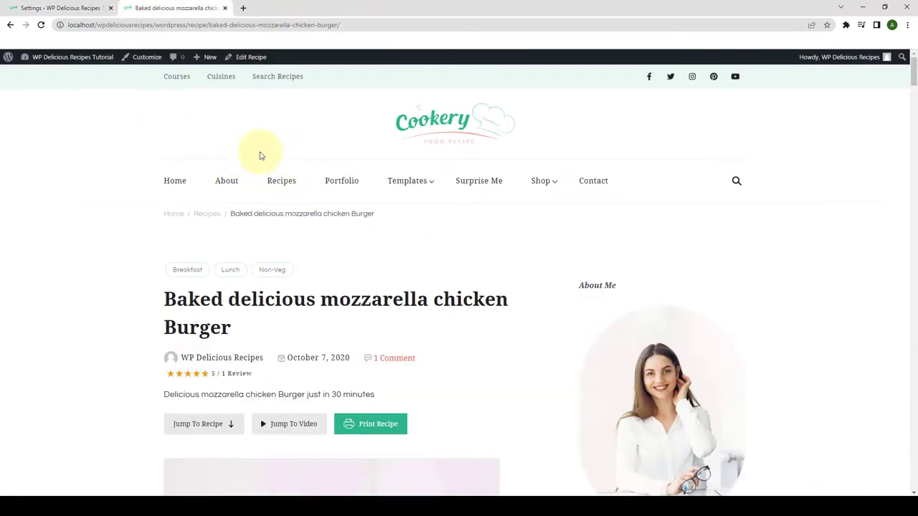
{"action": "left_click", "coordinate": [41, 24]}
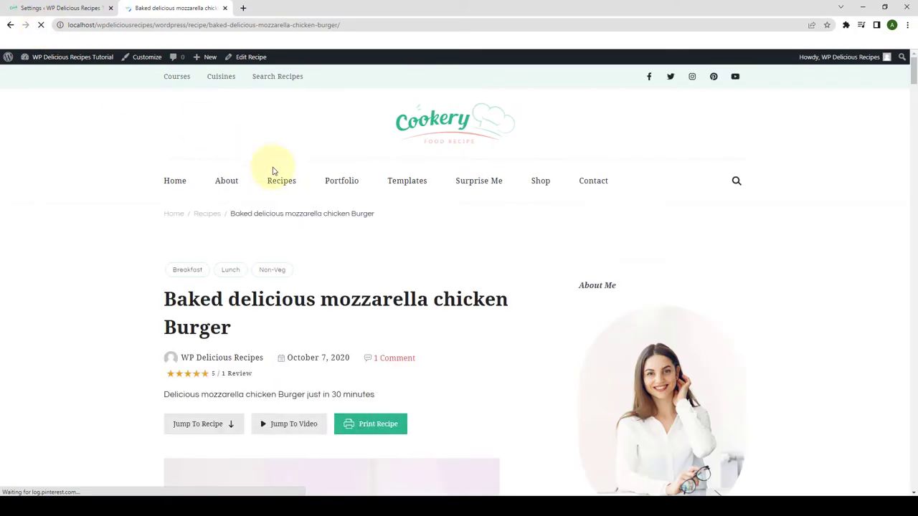
{"action": "scroll", "coordinate": [789, 214], "scroll_direction": "down", "scroll_amount": 3}
{"action": "scroll", "coordinate": [789, 213], "scroll_direction": "down", "scroll_amount": 20}
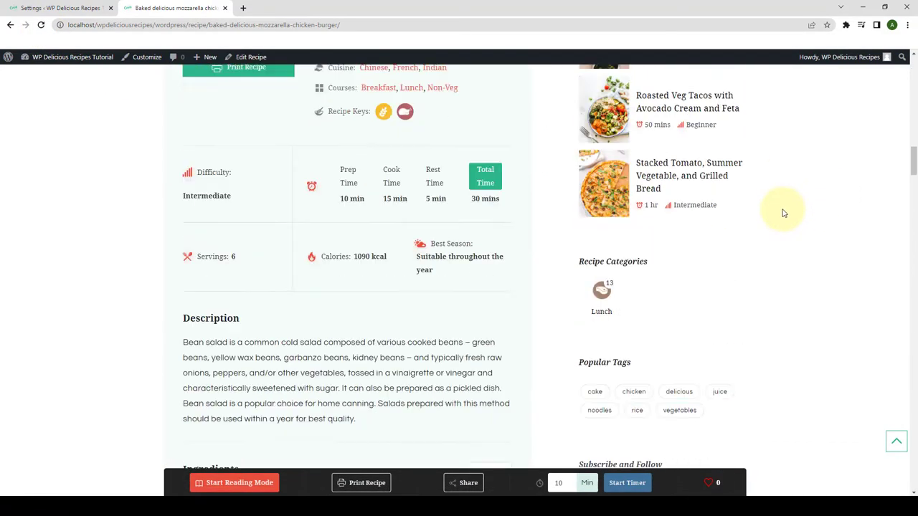
{"action": "scroll", "coordinate": [783, 214], "scroll_direction": "down", "scroll_amount": 20}
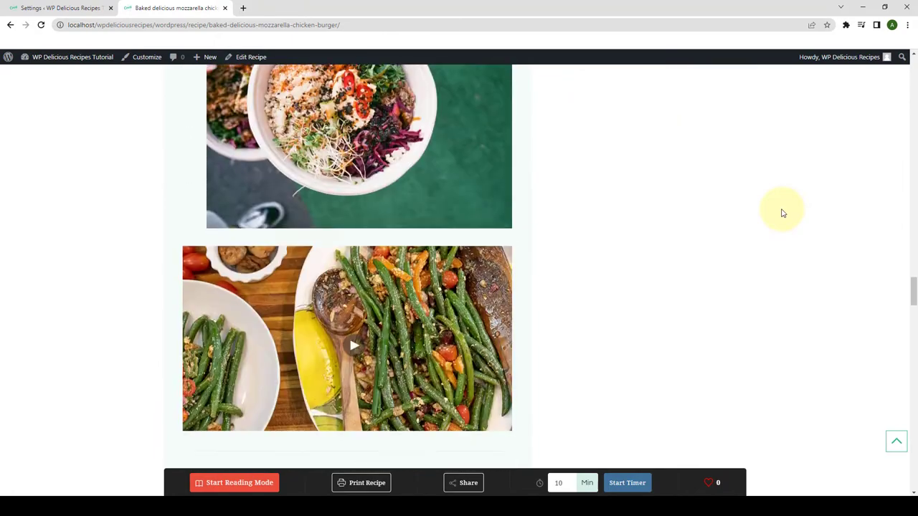
{"action": "scroll", "coordinate": [783, 214], "scroll_direction": "down", "scroll_amount": 20}
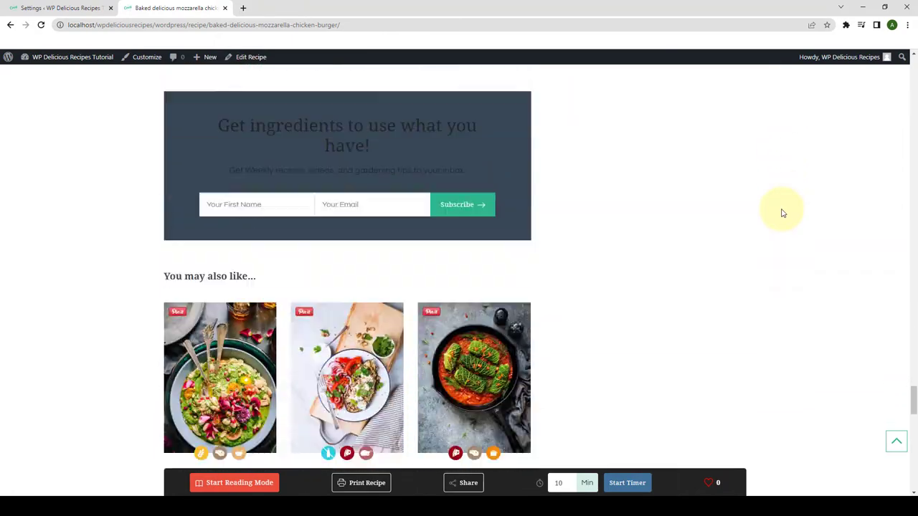
{"action": "scroll", "coordinate": [783, 214], "scroll_direction": "down", "scroll_amount": 9}
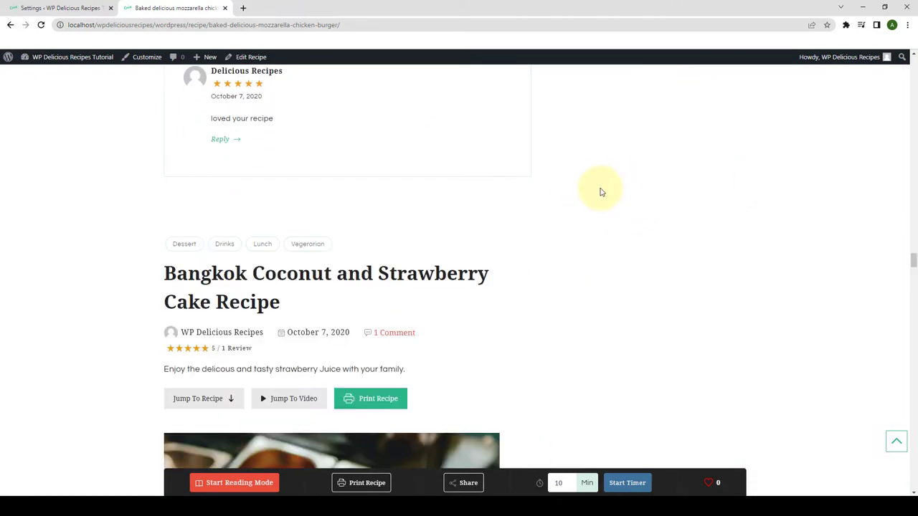
Keep scrolling through the autoloaded recipes, then jump back to the top of the page.
{"action": "scroll", "coordinate": [517, 215], "scroll_direction": "down", "scroll_amount": 15}
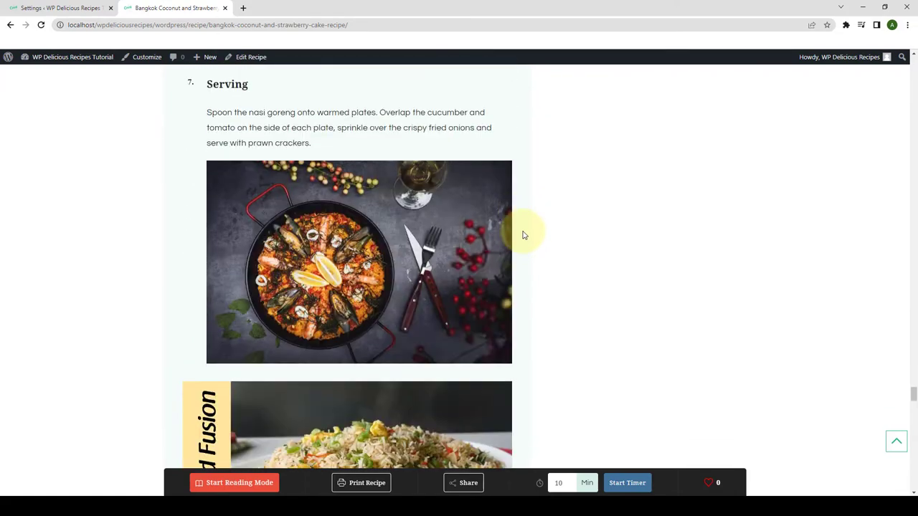
{"action": "scroll", "coordinate": [523, 236], "scroll_direction": "down", "scroll_amount": 15}
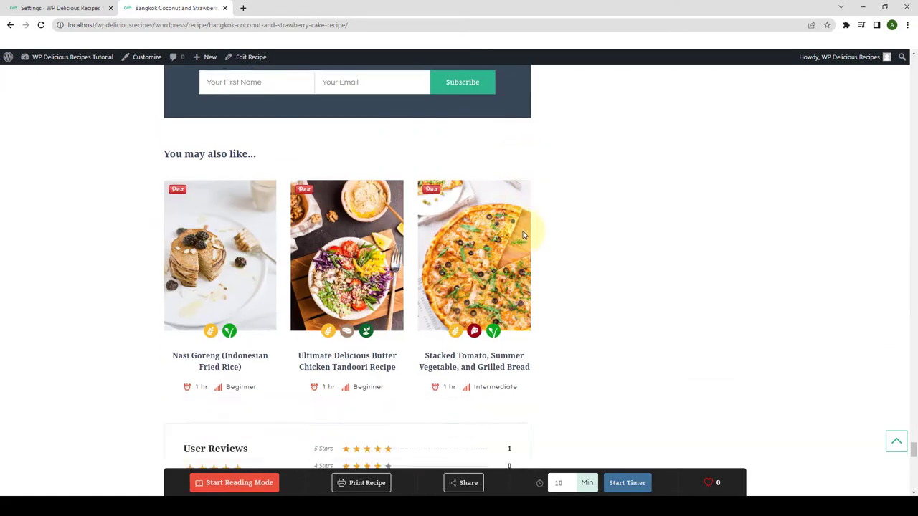
{"action": "scroll", "coordinate": [523, 236], "scroll_direction": "down", "scroll_amount": 15}
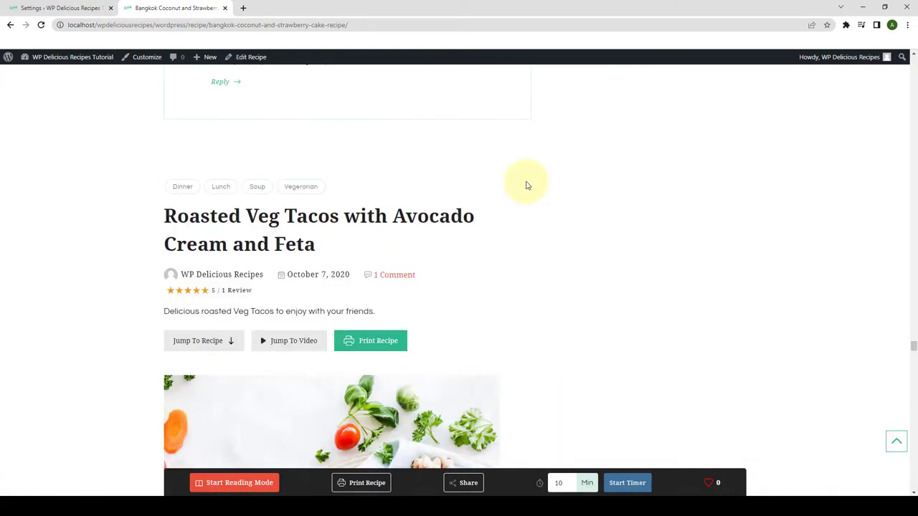
{"action": "scroll", "coordinate": [526, 227], "scroll_direction": "down", "scroll_amount": 10}
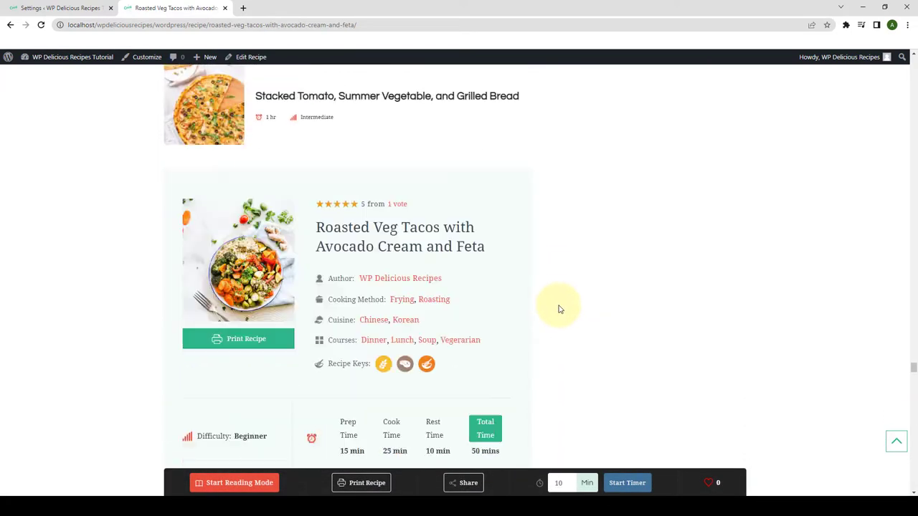
{"action": "scroll", "coordinate": [564, 307], "scroll_direction": "down", "scroll_amount": 5}
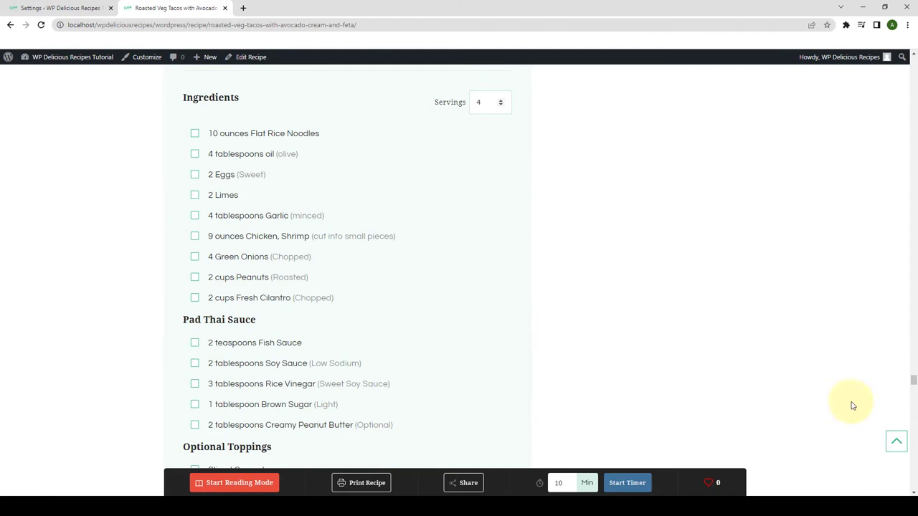
{"action": "scroll", "coordinate": [868, 439], "scroll_direction": "down", "scroll_amount": 15}
{"action": "left_click", "coordinate": [896, 441]}
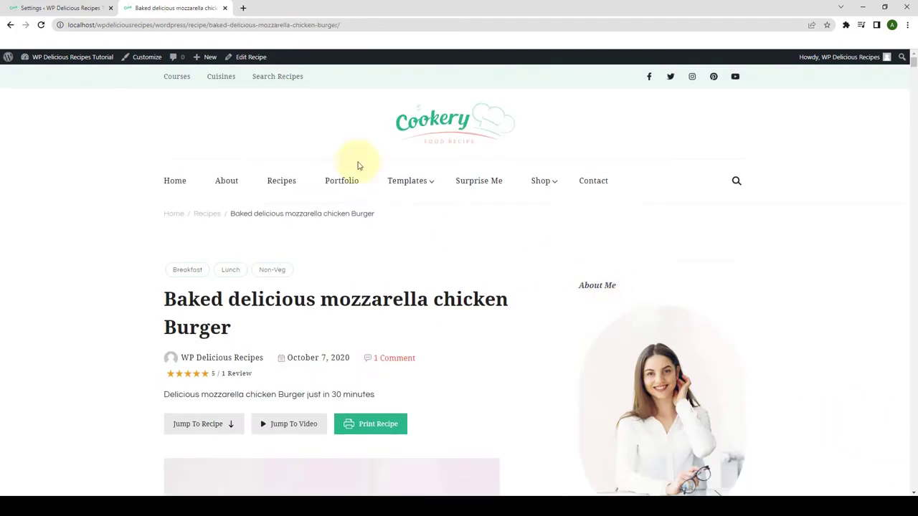
Turn Autoload Recipes off and save the recipe settings.
{"action": "left_click", "coordinate": [85, 9]}
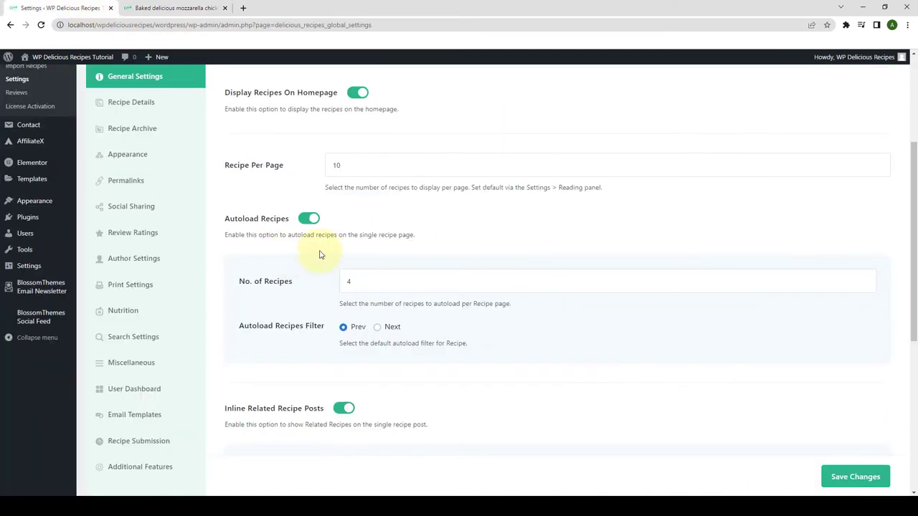
{"action": "scroll", "coordinate": [321, 254], "scroll_direction": "down", "scroll_amount": 1}
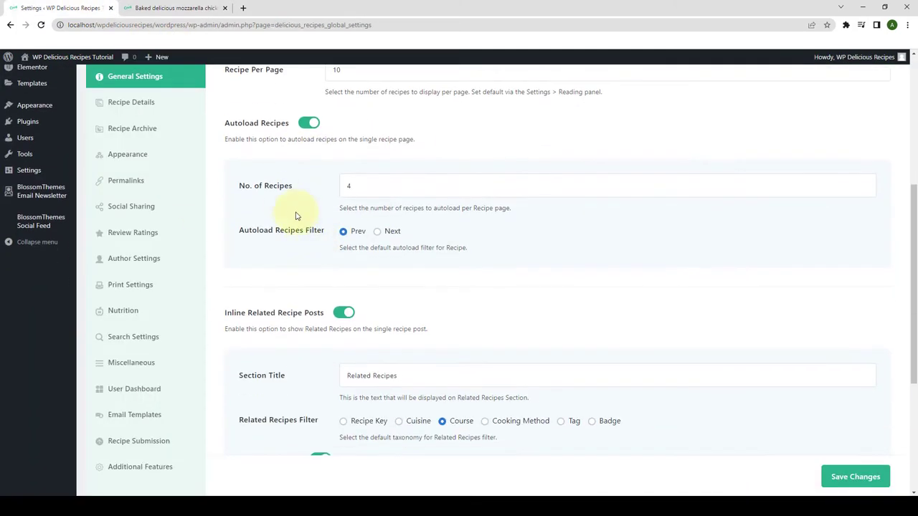
{"action": "left_click", "coordinate": [307, 124]}
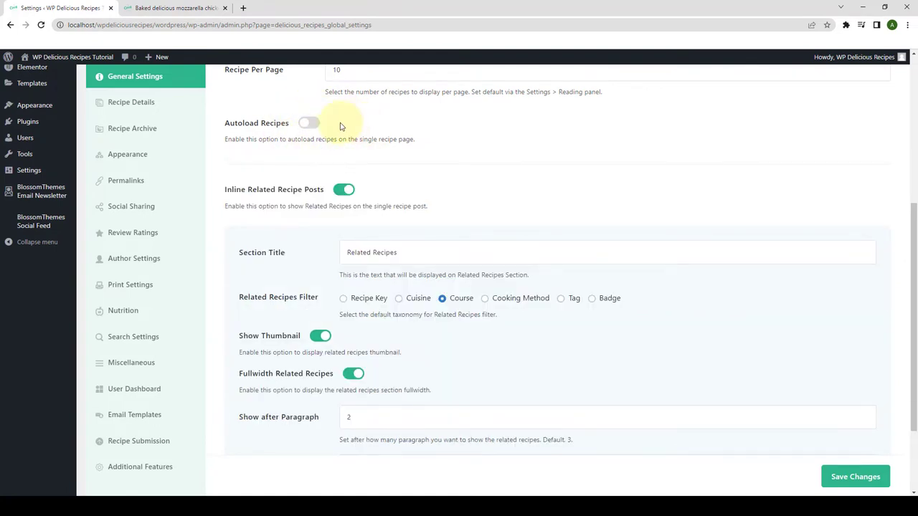
{"action": "left_click", "coordinate": [864, 483]}
Reload the burger recipe page, scroll to its end, and return to the top.
{"action": "left_click", "coordinate": [176, 8]}
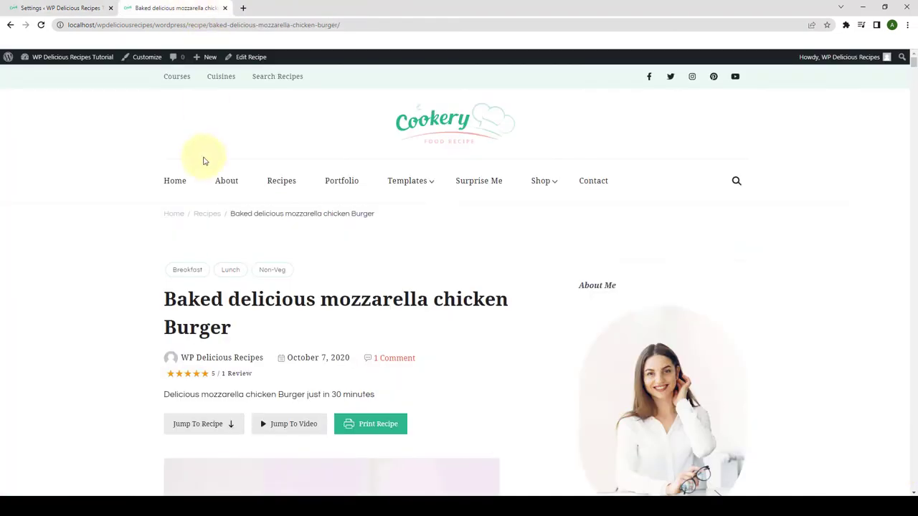
{"action": "left_click", "coordinate": [42, 26]}
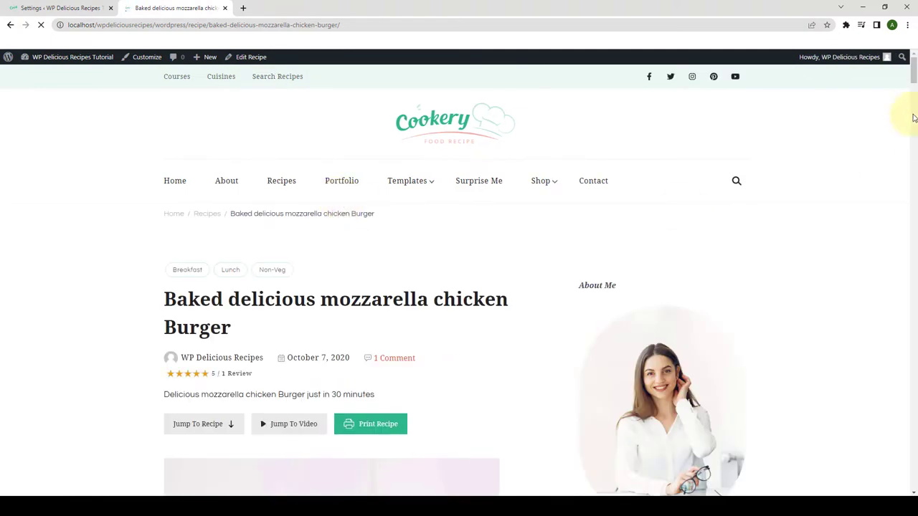
{"action": "left_click_drag", "start_coordinate": [916, 85], "coordinate": [915, 491]}
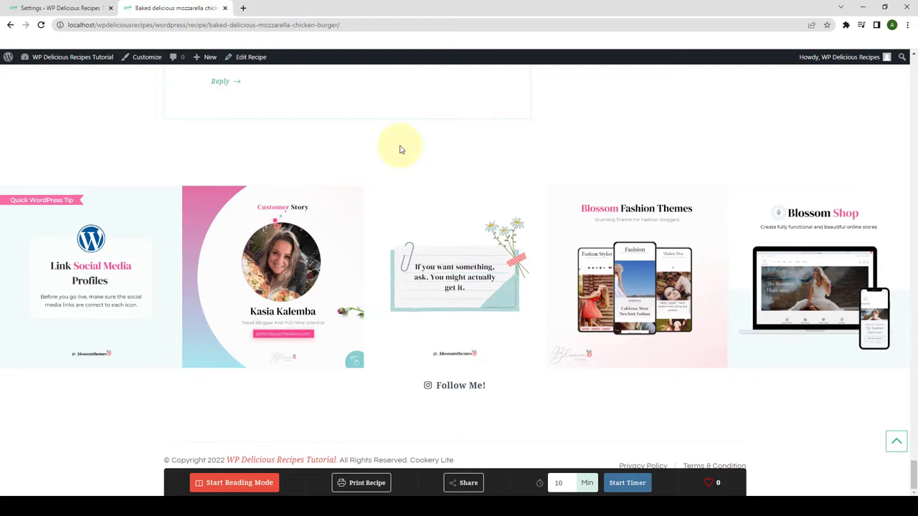
{"action": "left_click", "coordinate": [897, 440]}
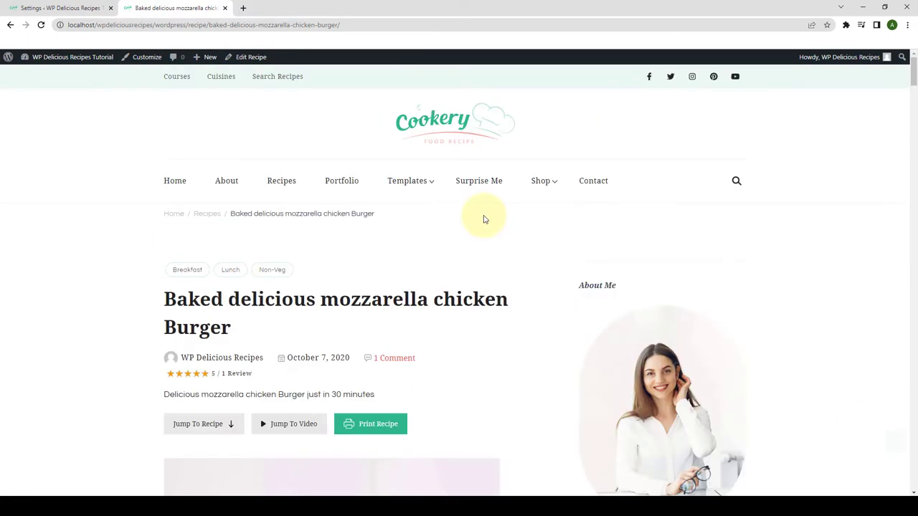
{"action": "left_click", "coordinate": [61, 8]}
Re-enable Autoload Recipes with No. of Recipes 3 and the Prev filter, and save.
{"action": "left_click", "coordinate": [309, 123]}
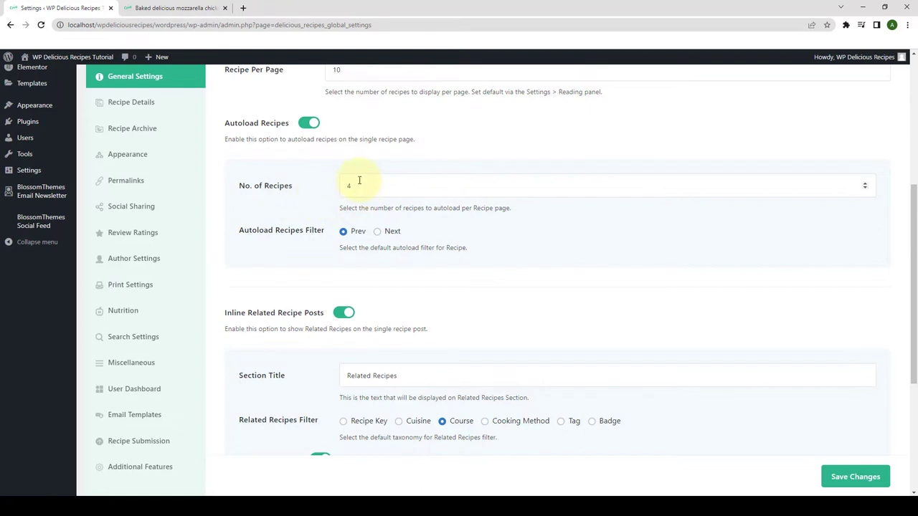
{"action": "left_click", "coordinate": [865, 190]}
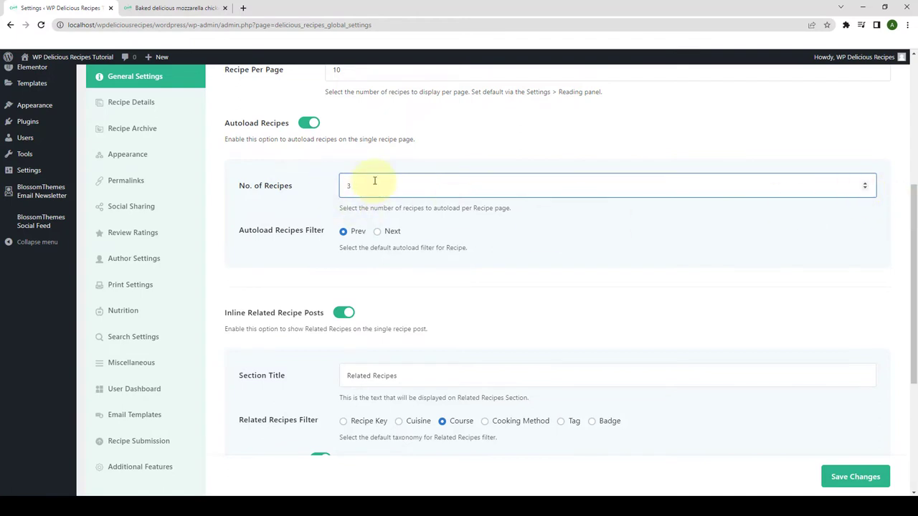
{"action": "left_click", "coordinate": [407, 221]}
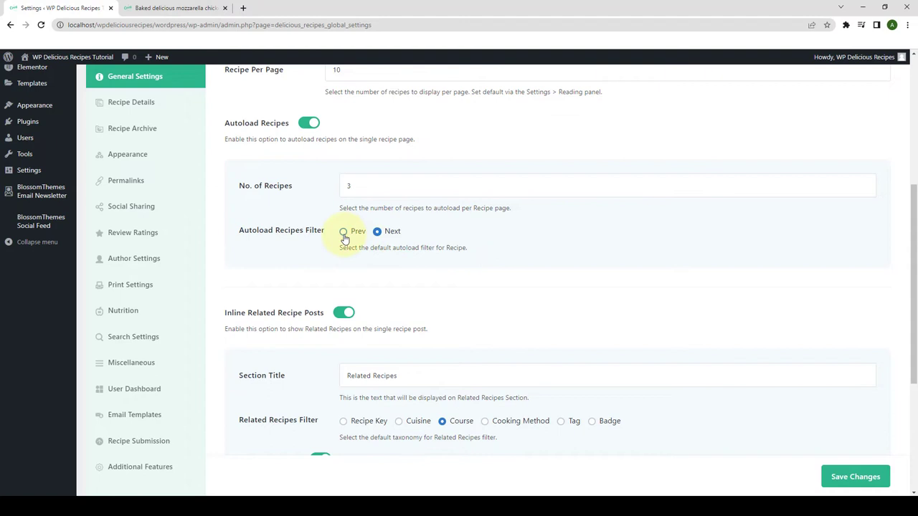
{"action": "left_click", "coordinate": [343, 235]}
{"action": "left_click", "coordinate": [856, 477]}
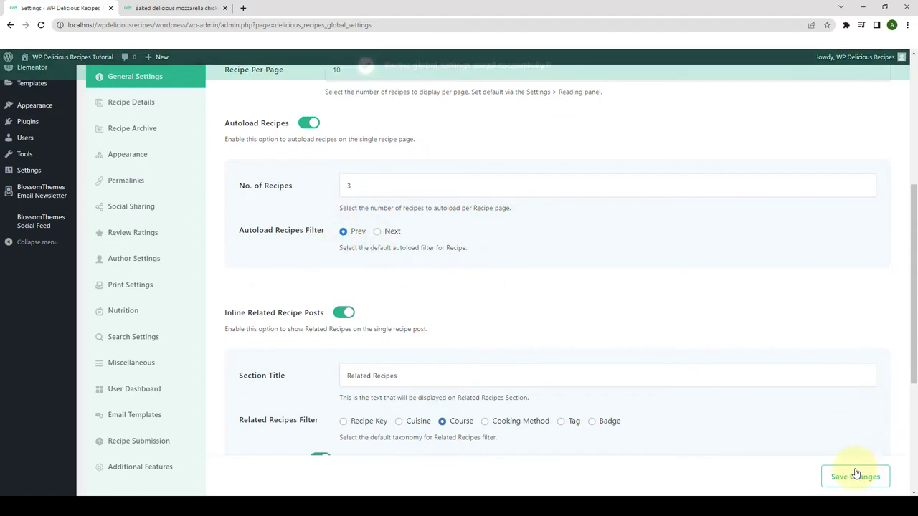
Scroll down the burger recipe until the Bangkok Coconut and Strawberry Cake Recipe autoloads.
{"action": "left_click", "coordinate": [172, 8]}
{"action": "scroll", "coordinate": [438, 294], "scroll_direction": "down", "scroll_amount": 3}
{"action": "scroll", "coordinate": [438, 293], "scroll_direction": "down", "scroll_amount": 6}
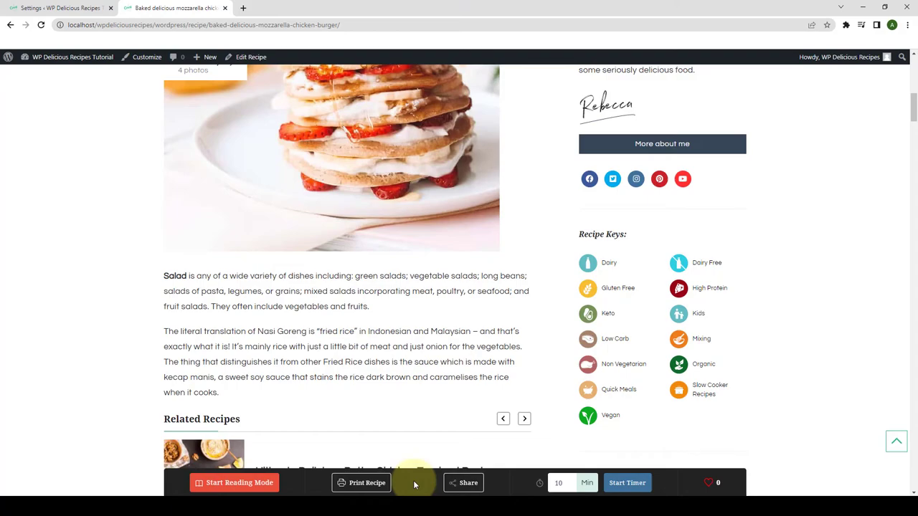
{"action": "scroll", "coordinate": [492, 345], "scroll_direction": "up", "scroll_amount": 4}
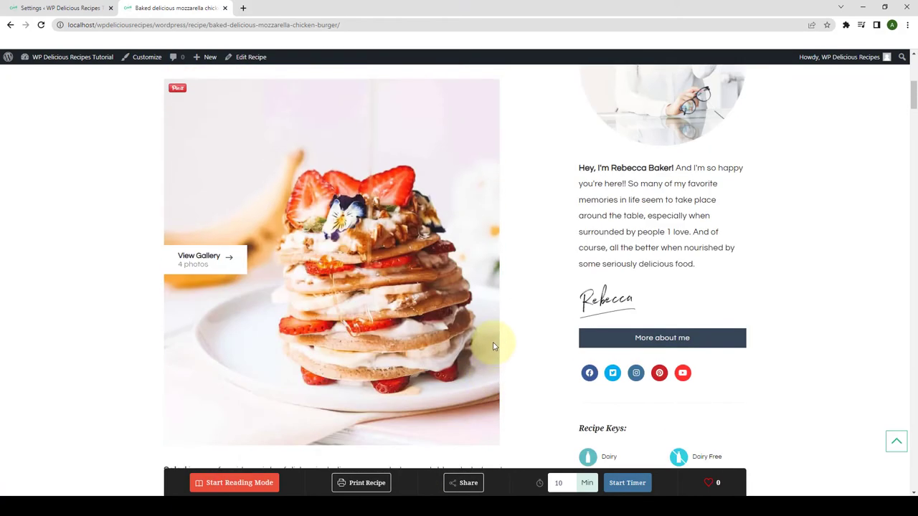
{"action": "scroll", "coordinate": [494, 344], "scroll_direction": "down", "scroll_amount": 20}
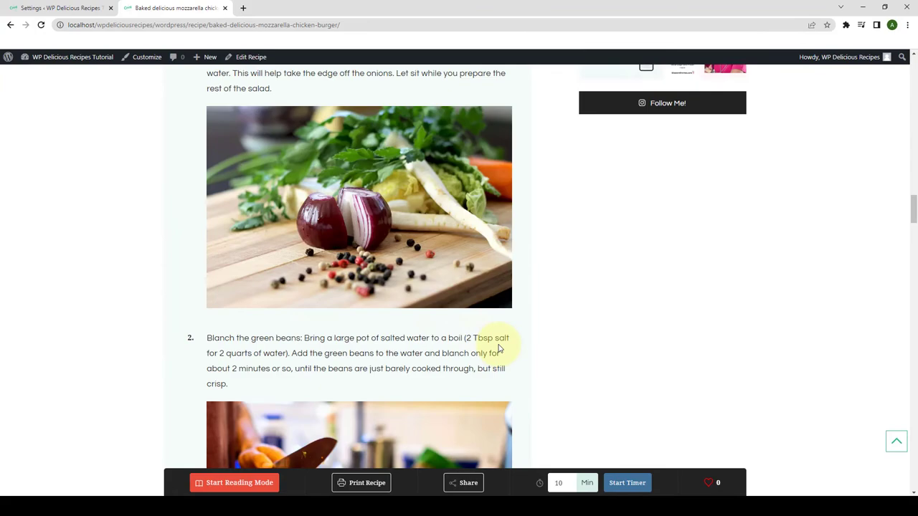
{"action": "scroll", "coordinate": [499, 348], "scroll_direction": "down", "scroll_amount": 20}
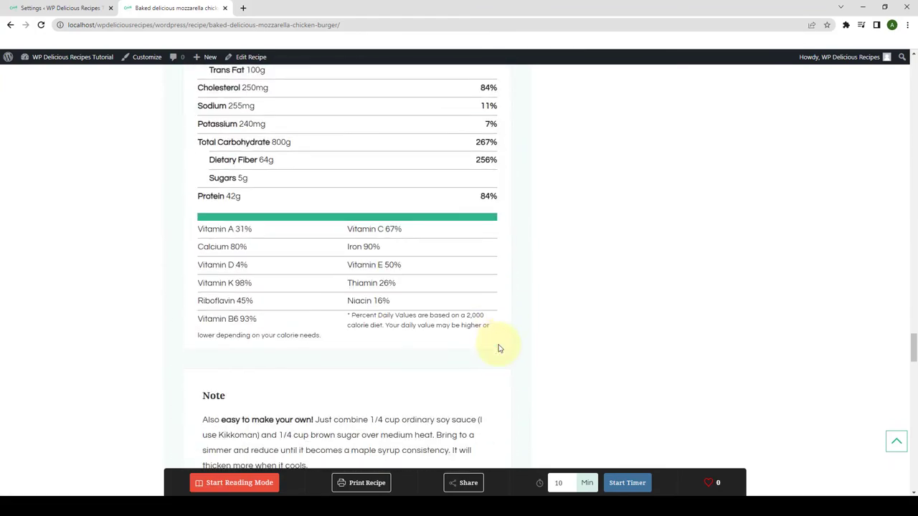
{"action": "scroll", "coordinate": [500, 348], "scroll_direction": "down", "scroll_amount": 20}
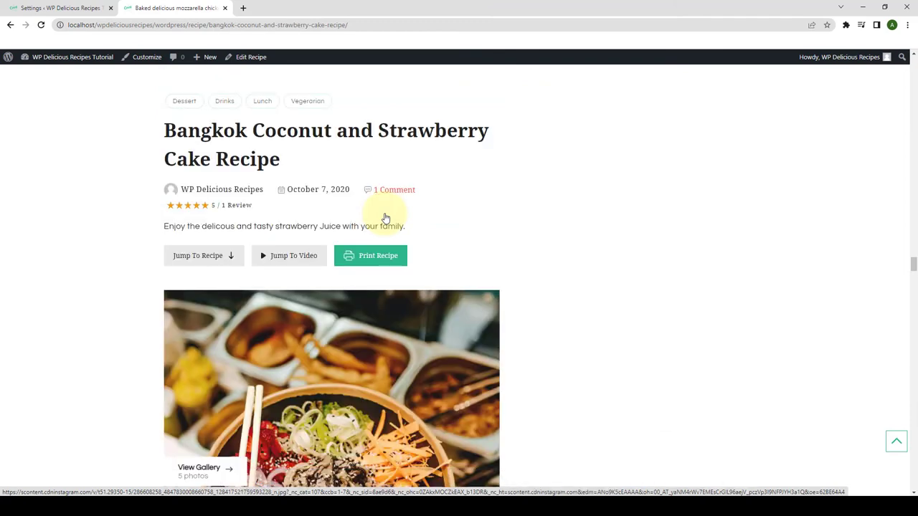
{"action": "scroll", "coordinate": [385, 214], "scroll_direction": "down", "scroll_amount": 2}
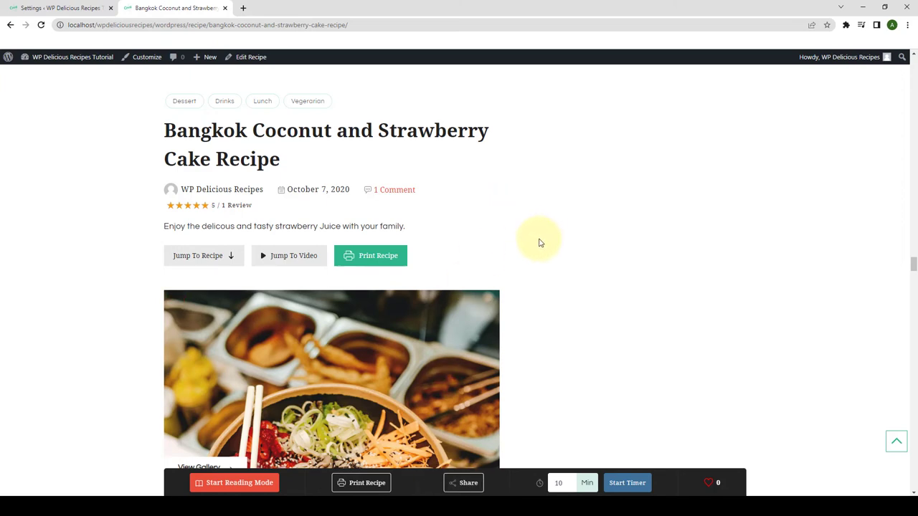
{"action": "scroll", "coordinate": [570, 325], "scroll_direction": "down", "scroll_amount": 3}
{"action": "scroll", "coordinate": [572, 312], "scroll_direction": "up", "scroll_amount": 3}
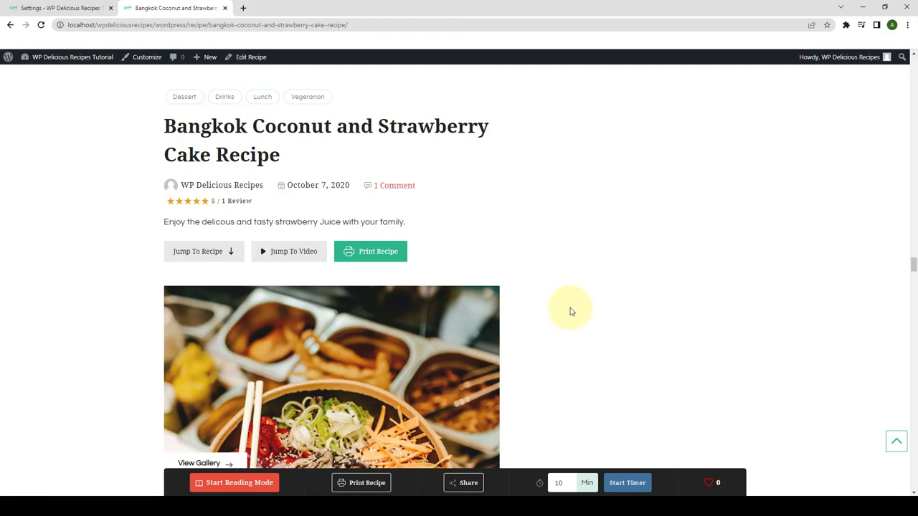